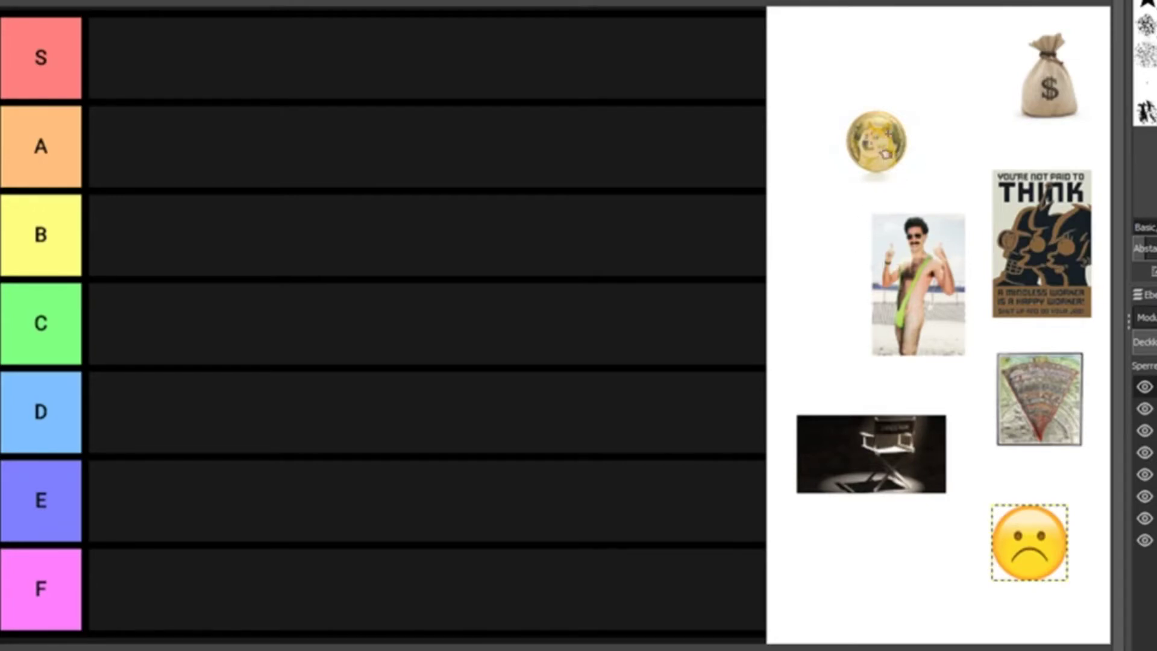
- Move the Dogecoin image from the white area to the start of the E row
drag(888, 155, 860, 119)
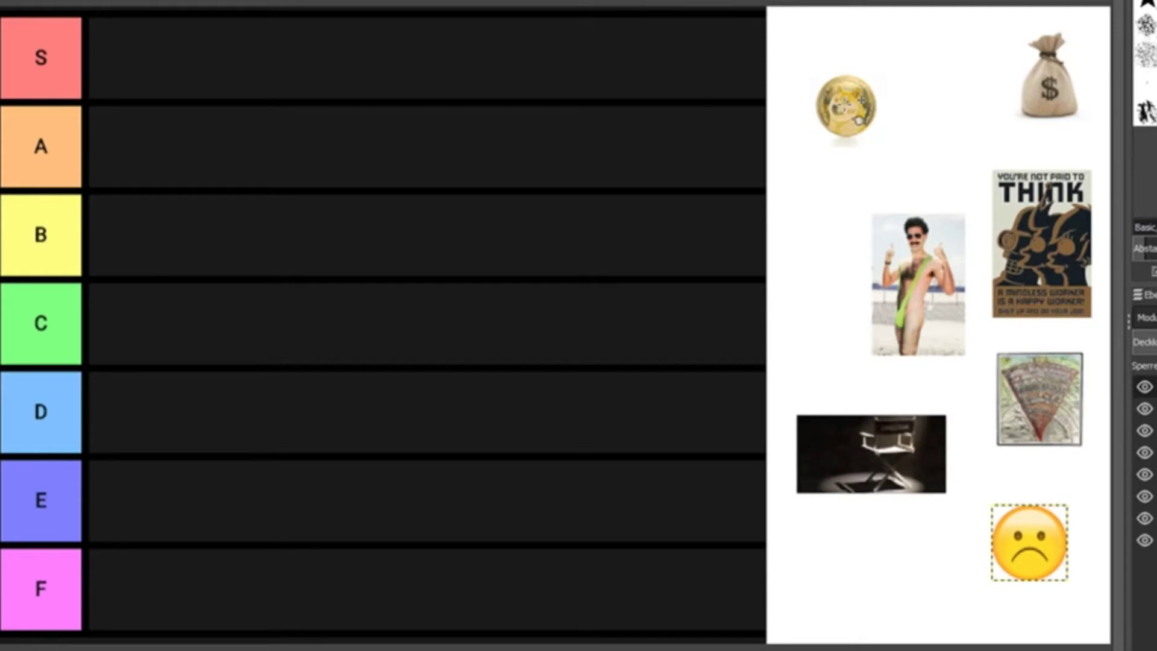
drag(859, 120, 859, 137)
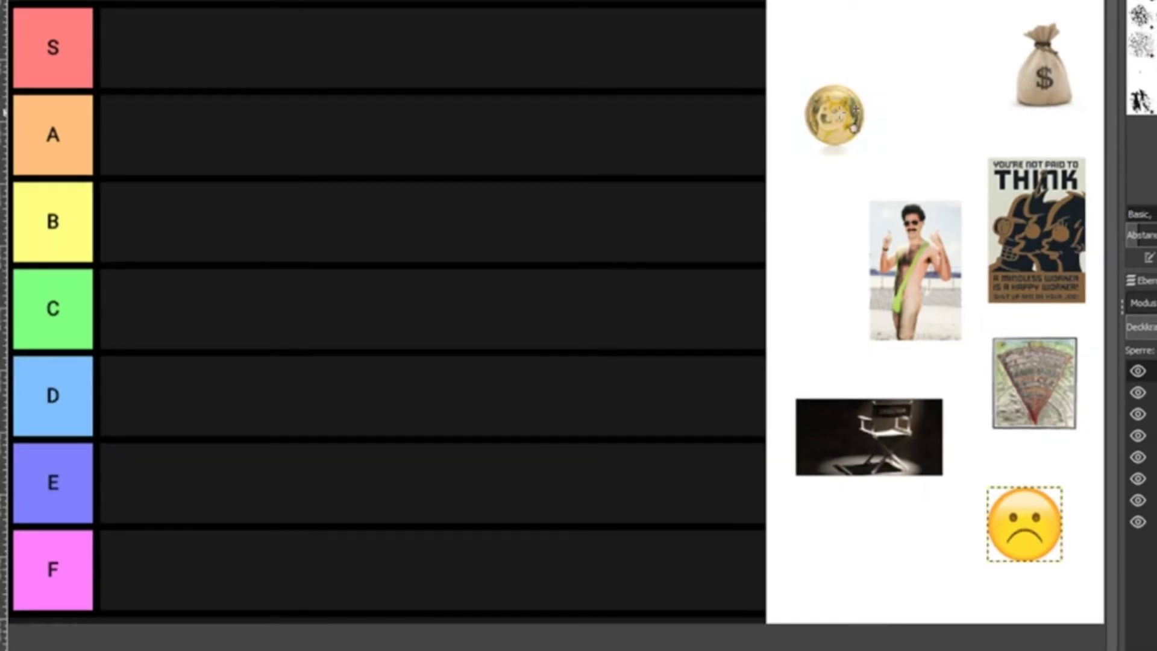
drag(855, 110, 174, 482)
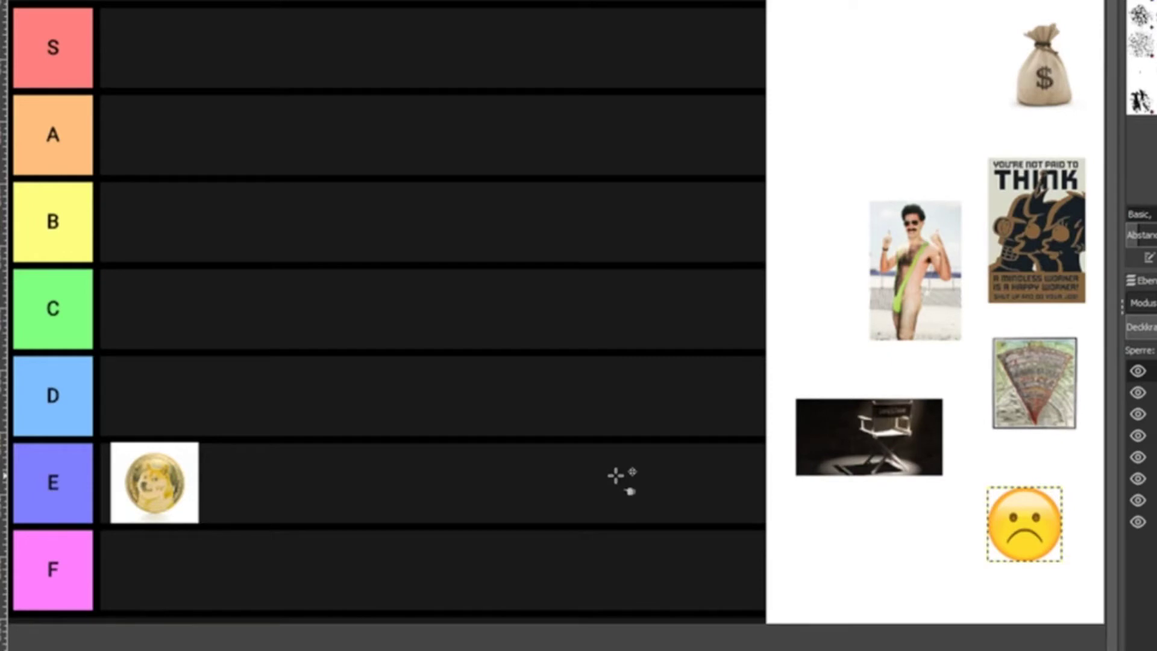
- Move the money bag image to the start of the B row and scale it down to fit
drag(1045, 67, 962, 85)
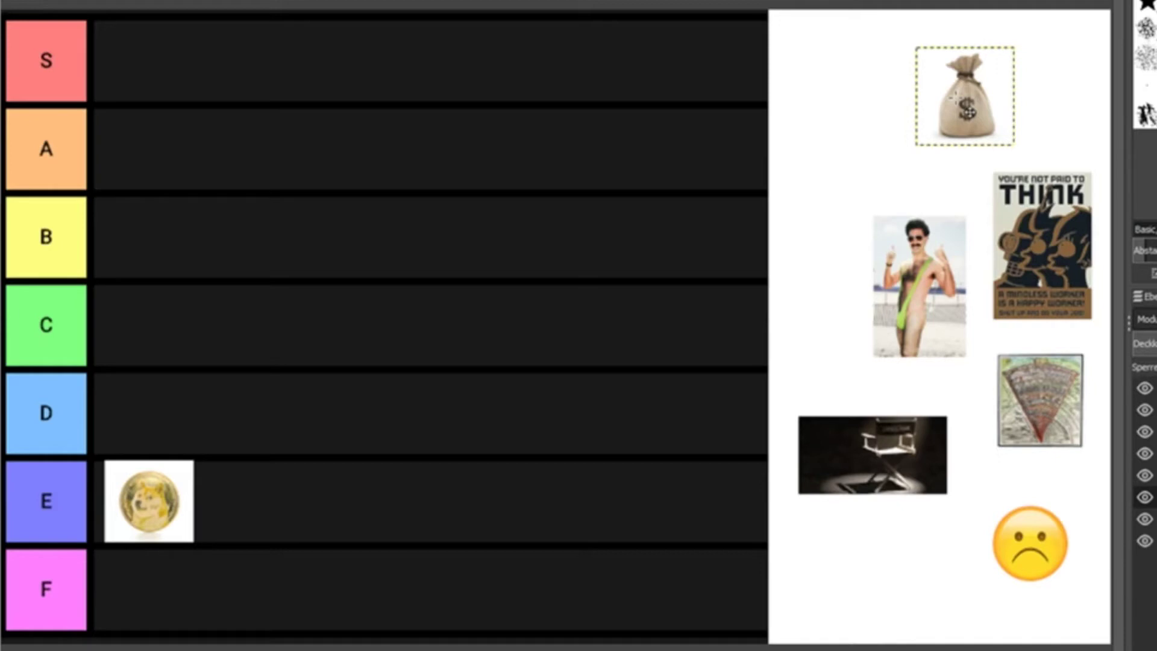
drag(965, 97, 148, 242)
key(shift+s)
click(150, 240)
key(Return)
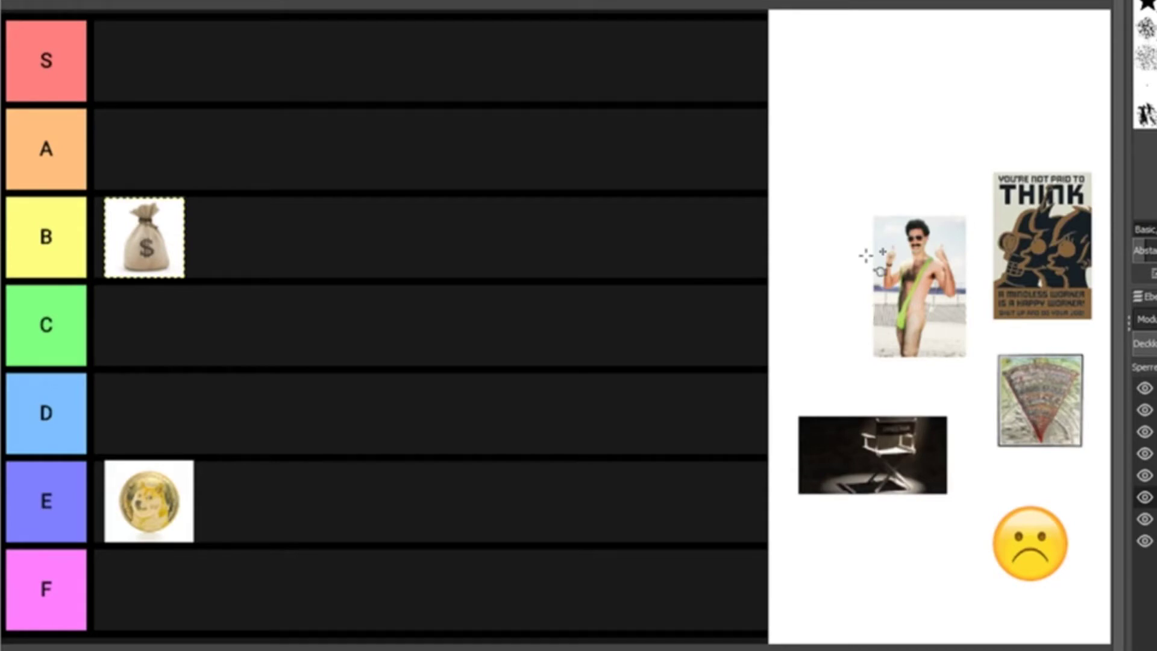
- Shift the beach photo and director's chair upward in the white area, and place the sad emoji in the D row
drag(929, 300, 856, 209)
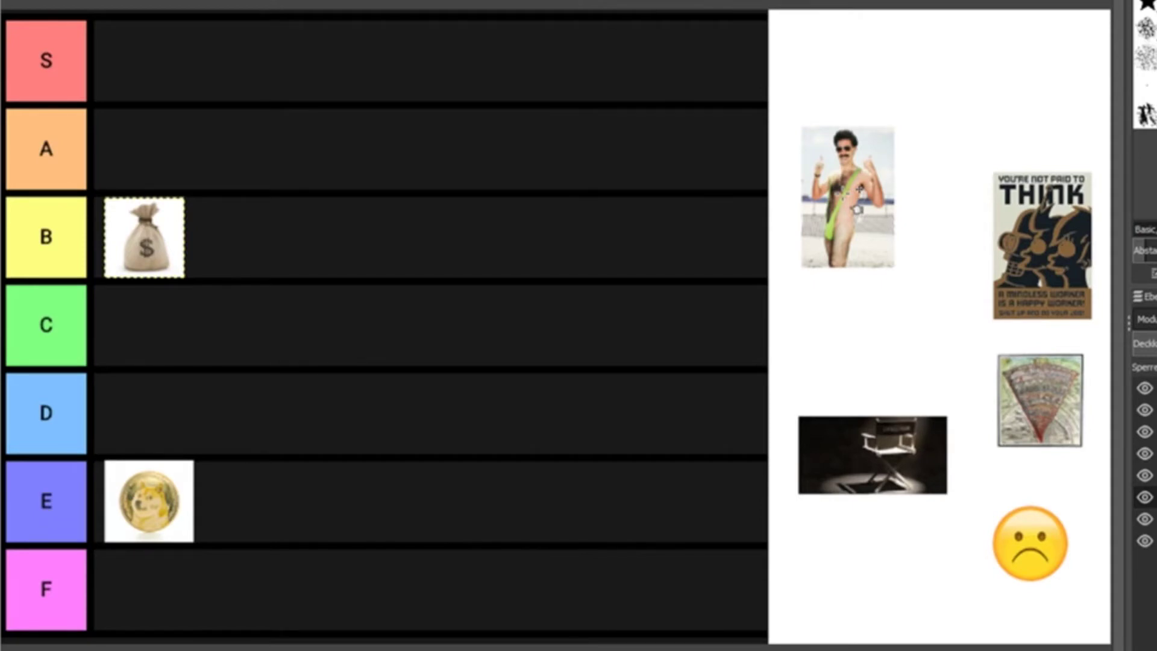
drag(857, 437, 852, 375)
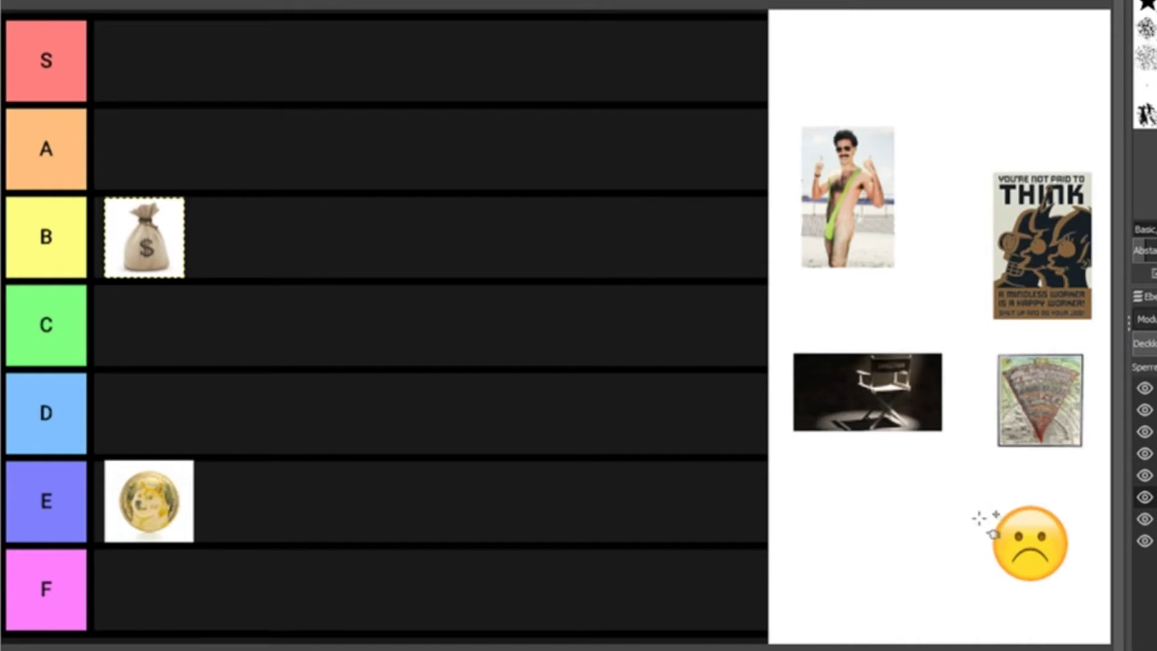
drag(1036, 548, 173, 435)
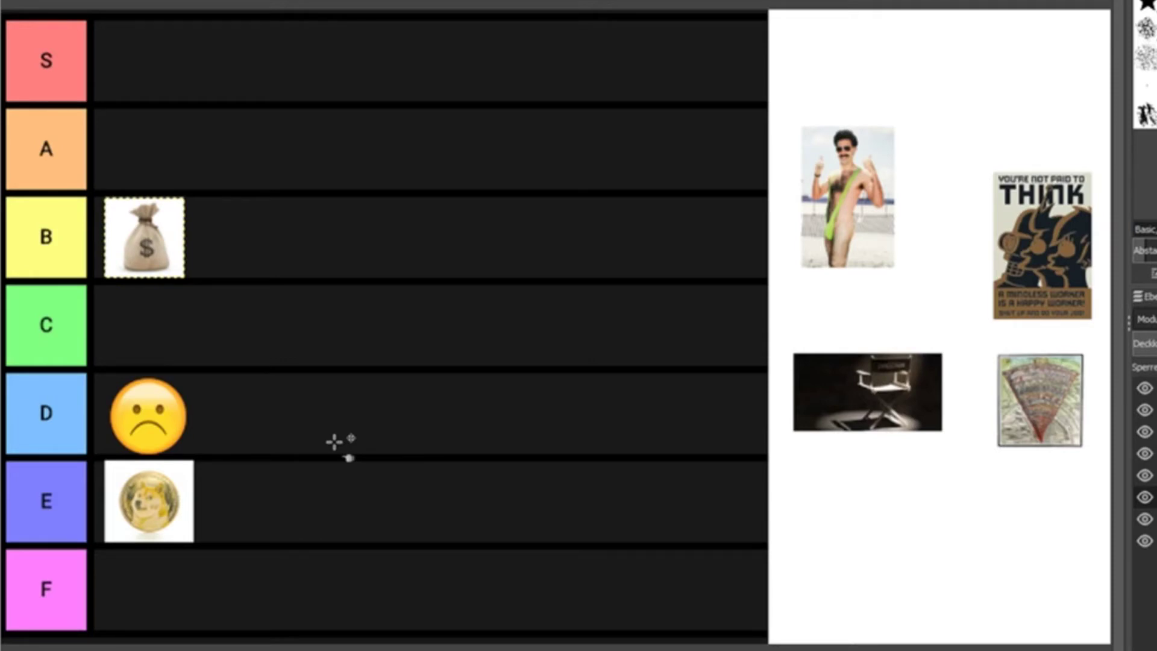
- Scale the THINK poster down to about 58 × 86 px and move it to the F row
drag(1069, 235, 1024, 227)
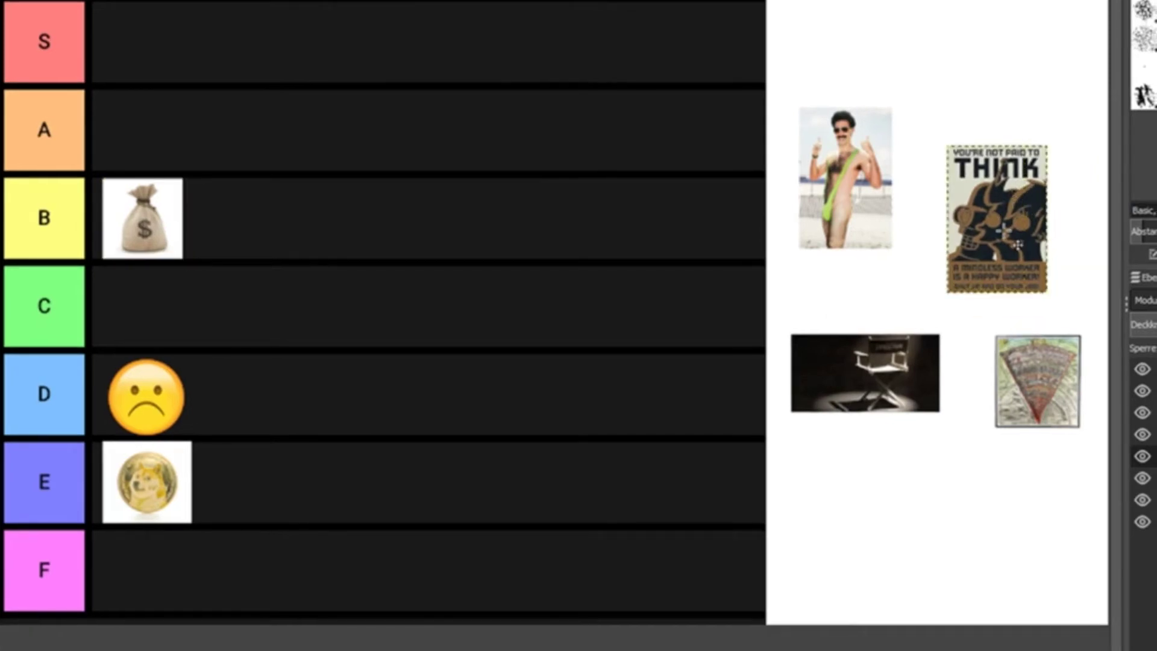
key(shift+s)
click(1017, 245)
drag(950, 149, 978, 183)
key(Return)
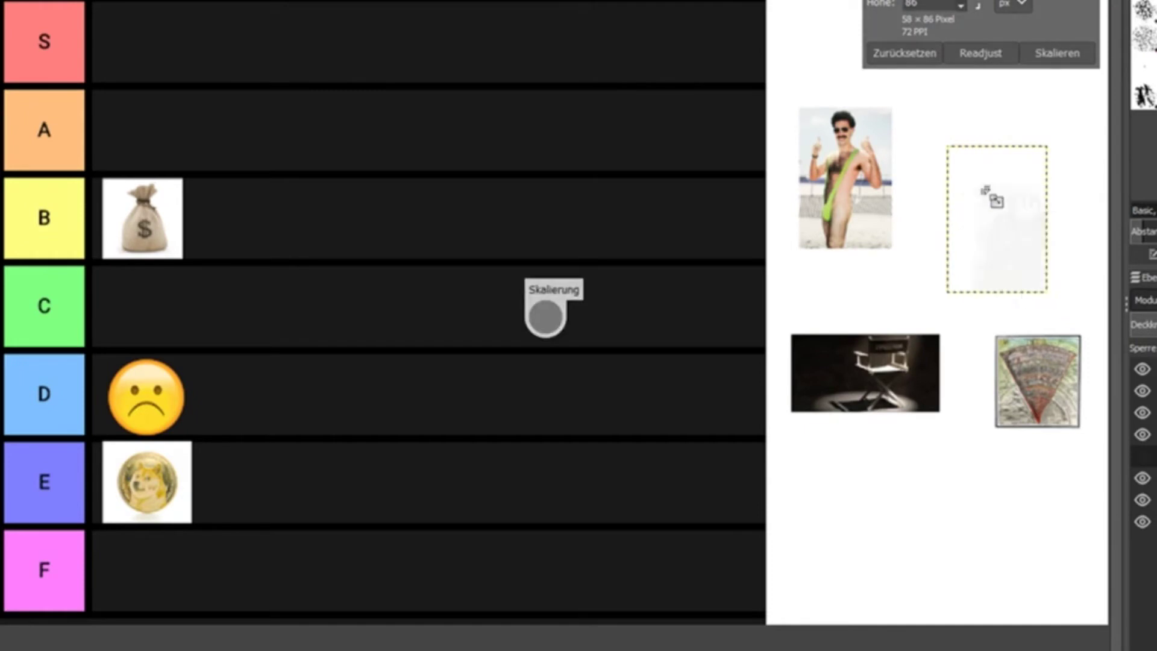
key(m)
drag(1015, 229, 239, 555)
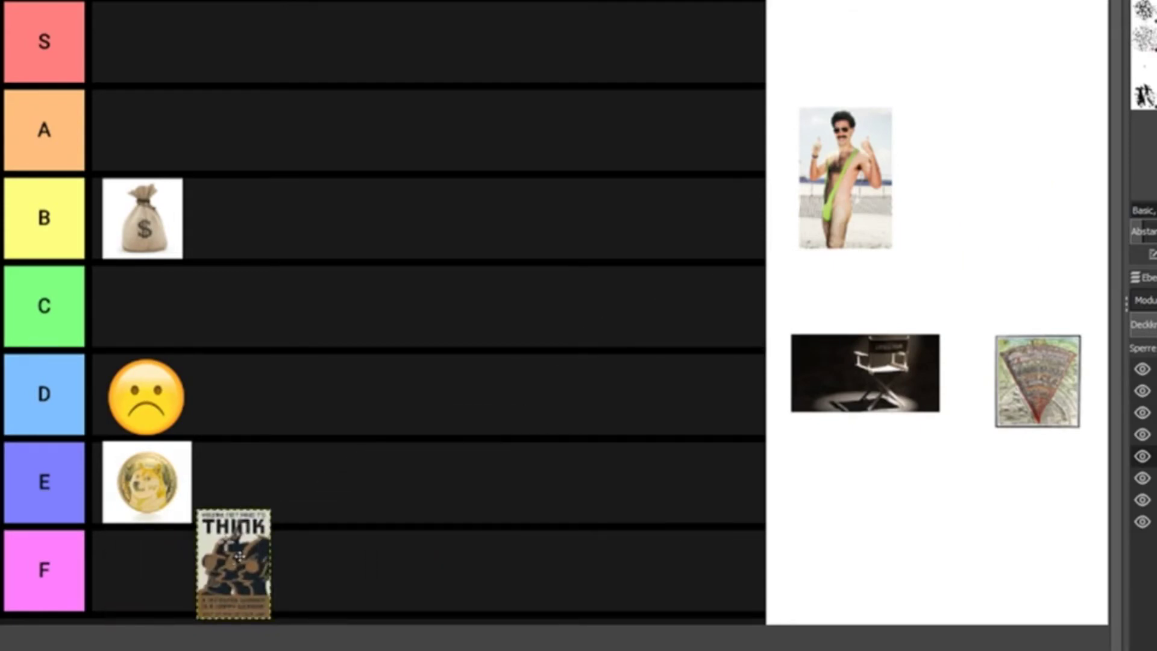
- Shrink the poster further to about 47 px wide and position it at the start of the F row
key(shift+s)
click(296, 519)
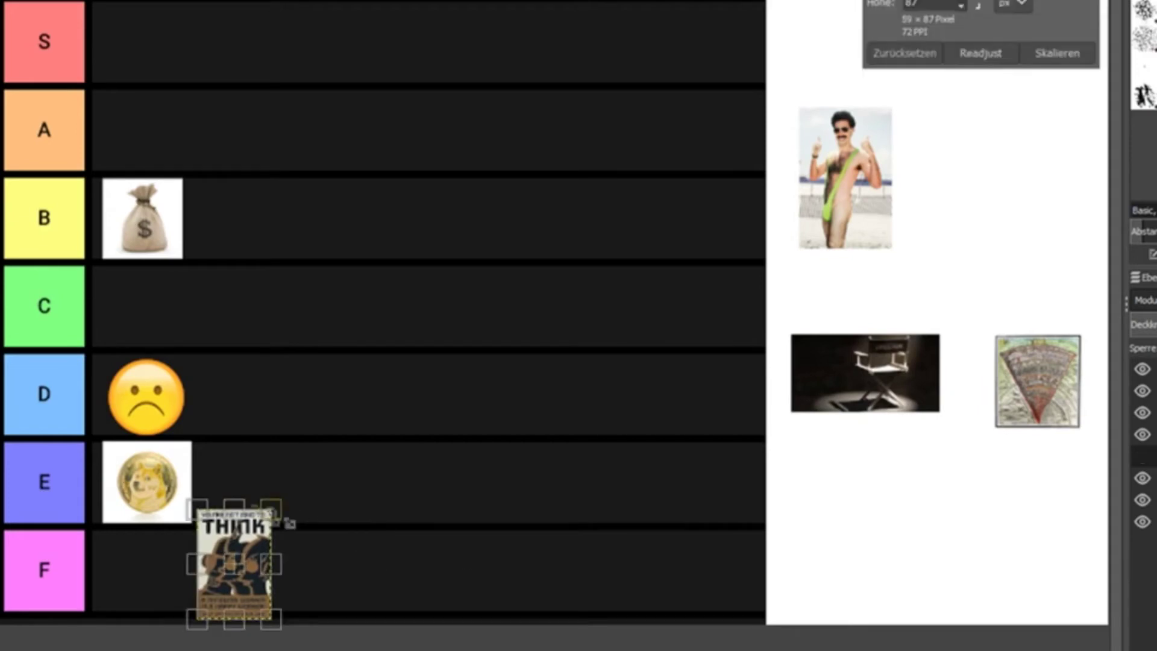
drag(199, 511, 213, 532)
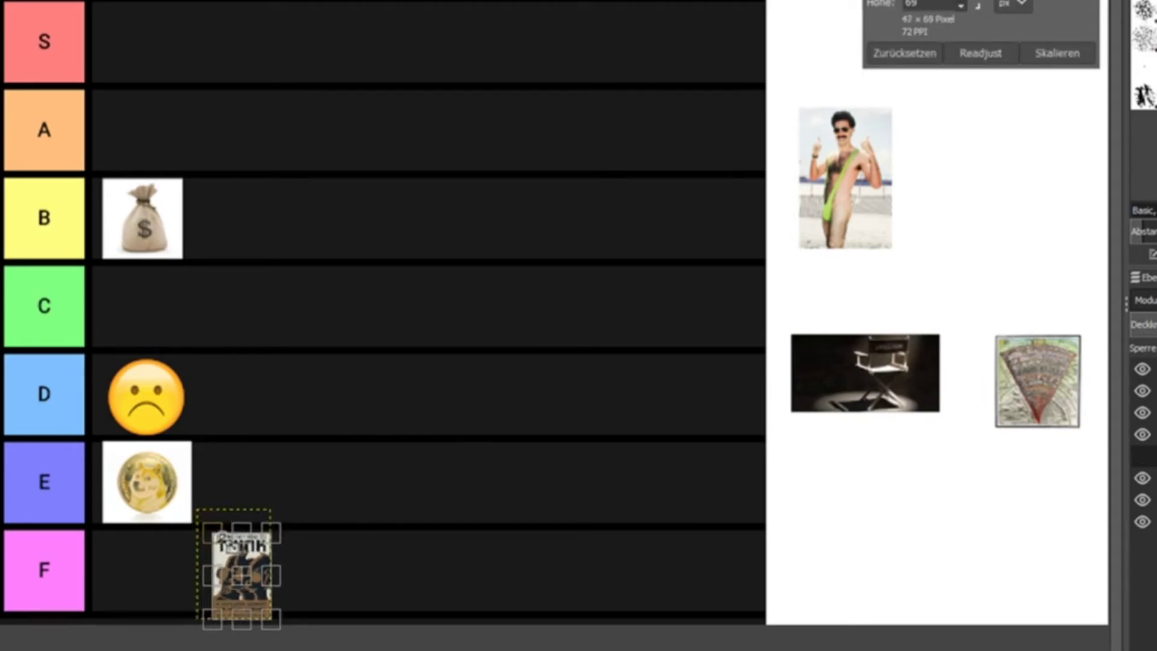
key(Return)
drag(245, 576, 145, 573)
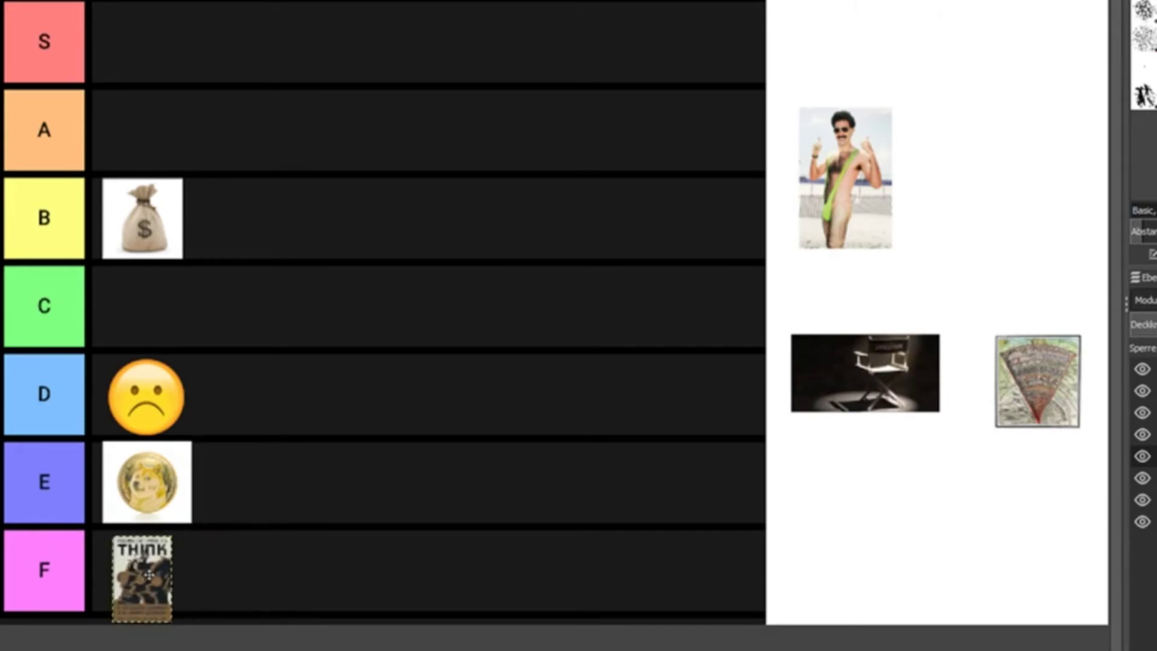
key(shift+s)
click(148, 575)
mouse_move(181, 545)
mouse_down()
mouse_move(620, 201)
mouse_move(633, 245)
mouse_move(504, 95)
mouse_move(546, 47)
mouse_move(202, 550)
mouse_up()
key(Return)
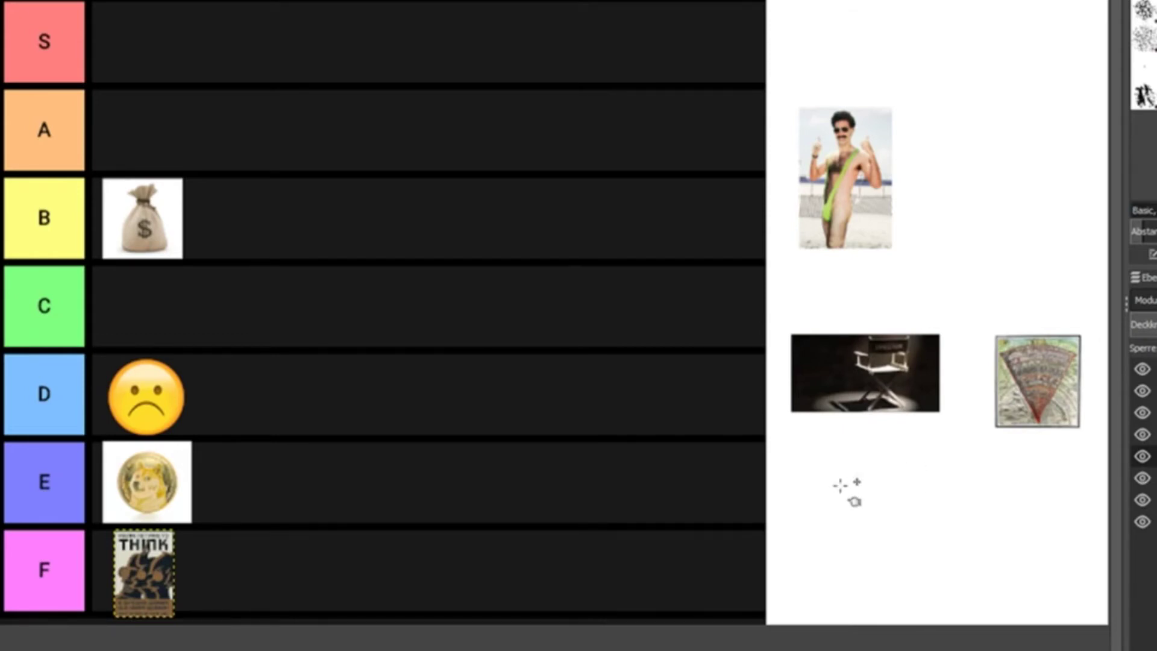
- Replace the poster in the F row with the cone-shaped diagram, scaled down to about 59 × 63 px
drag(163, 596, 987, 200)
drag(1037, 380, 151, 560)
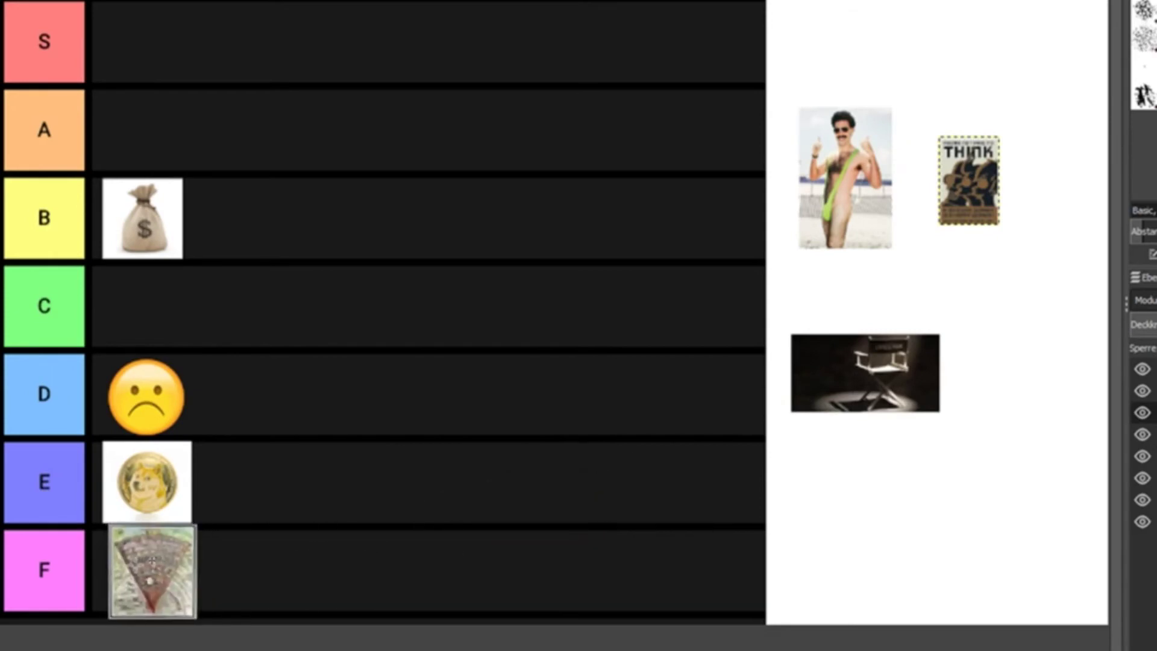
key(shift+s)
click(152, 561)
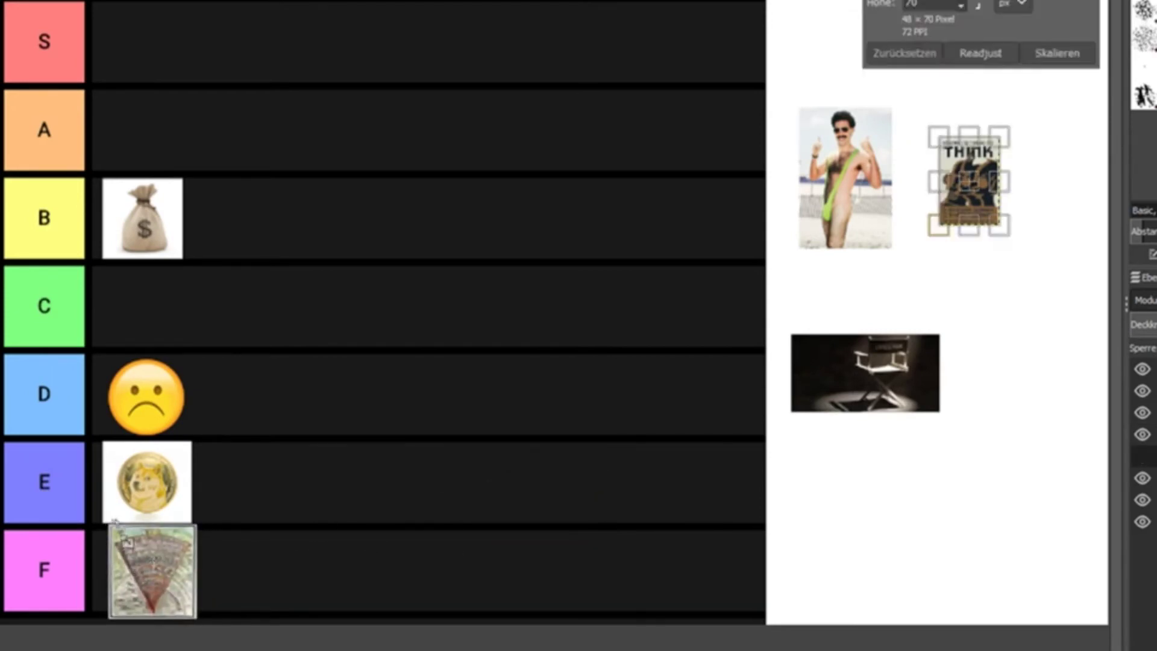
key(Return)
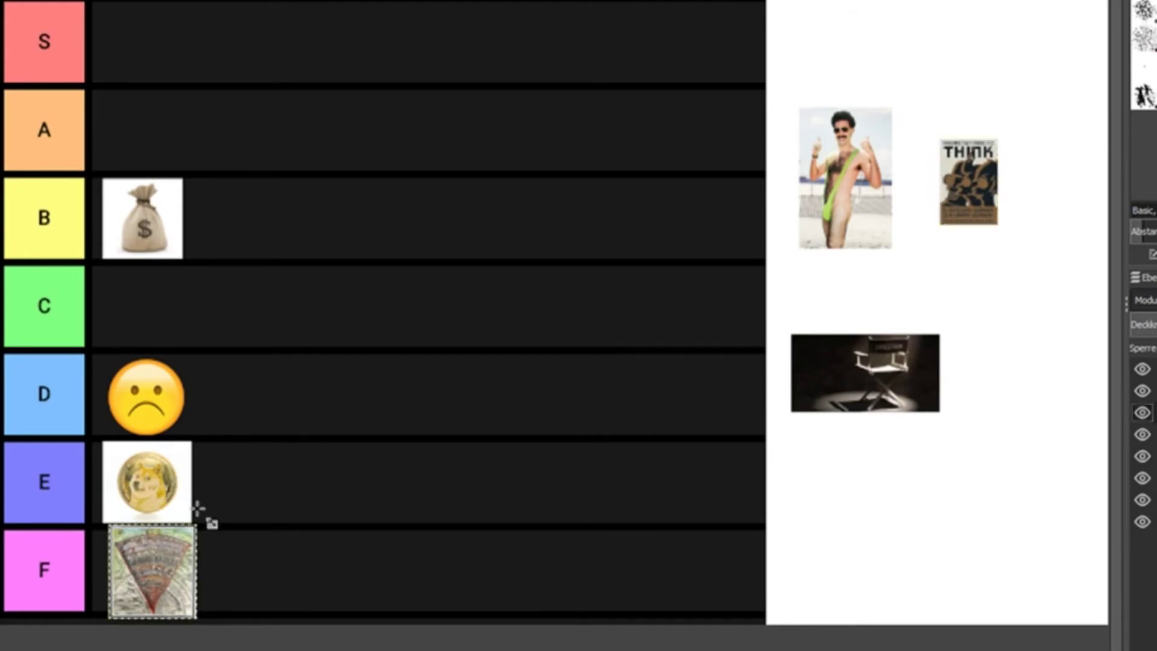
click(123, 536)
drag(126, 538, 160, 567)
key(Return)
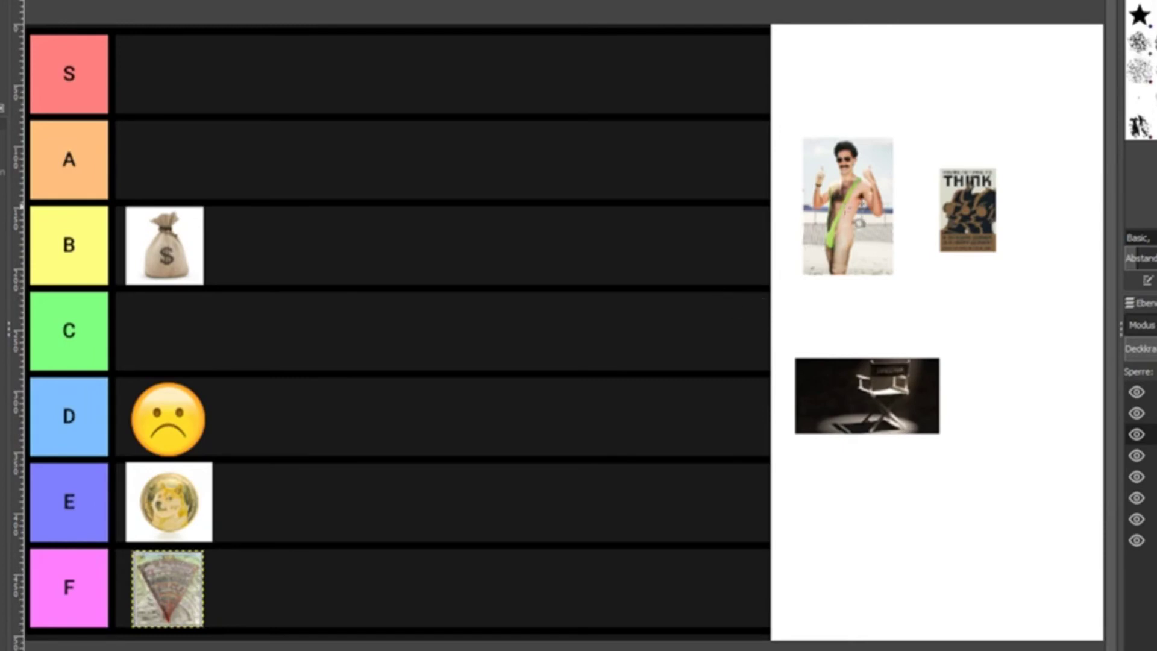
drag(855, 226, 845, 248)
click(846, 247)
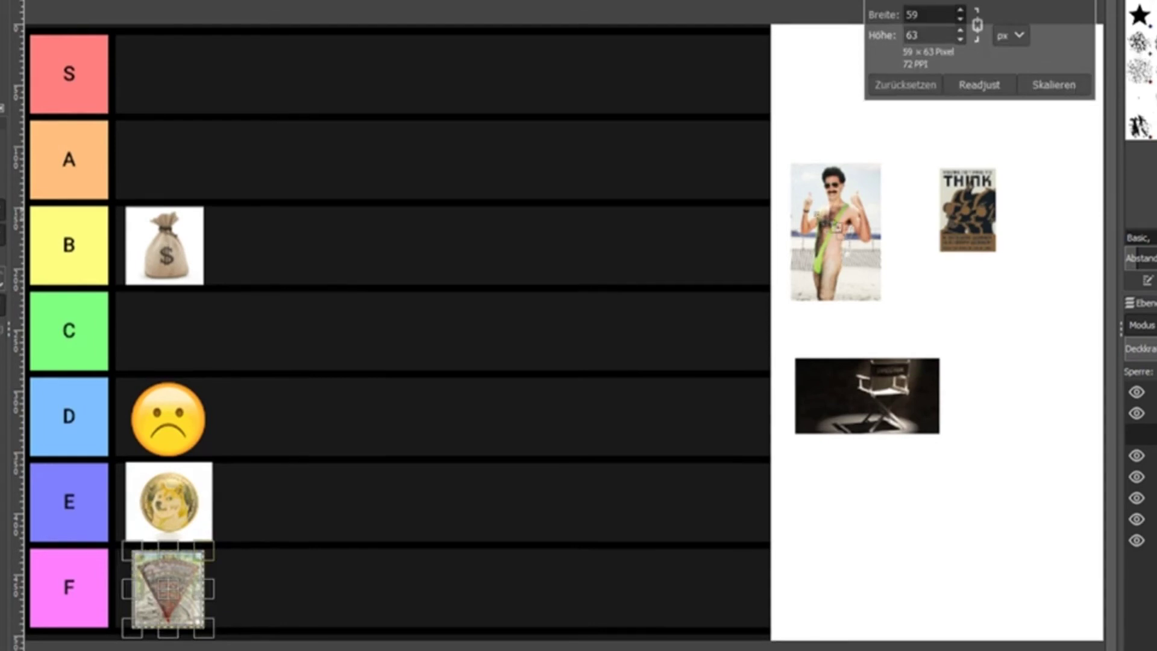
click(1053, 84)
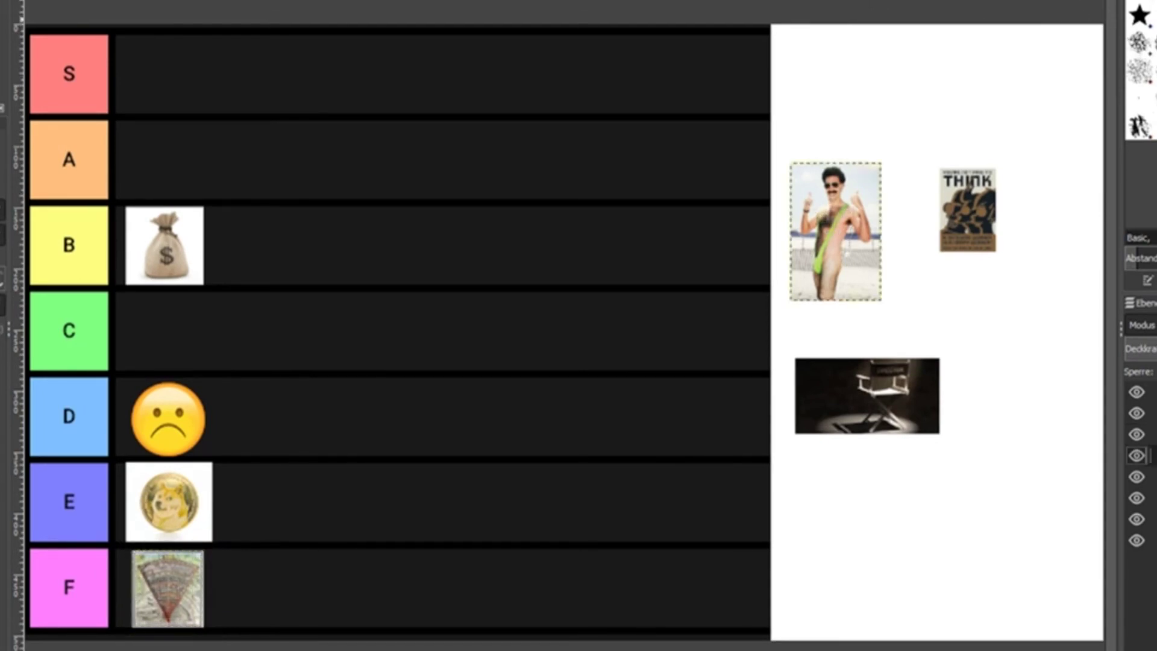
click(863, 248)
drag(791, 161, 816, 199)
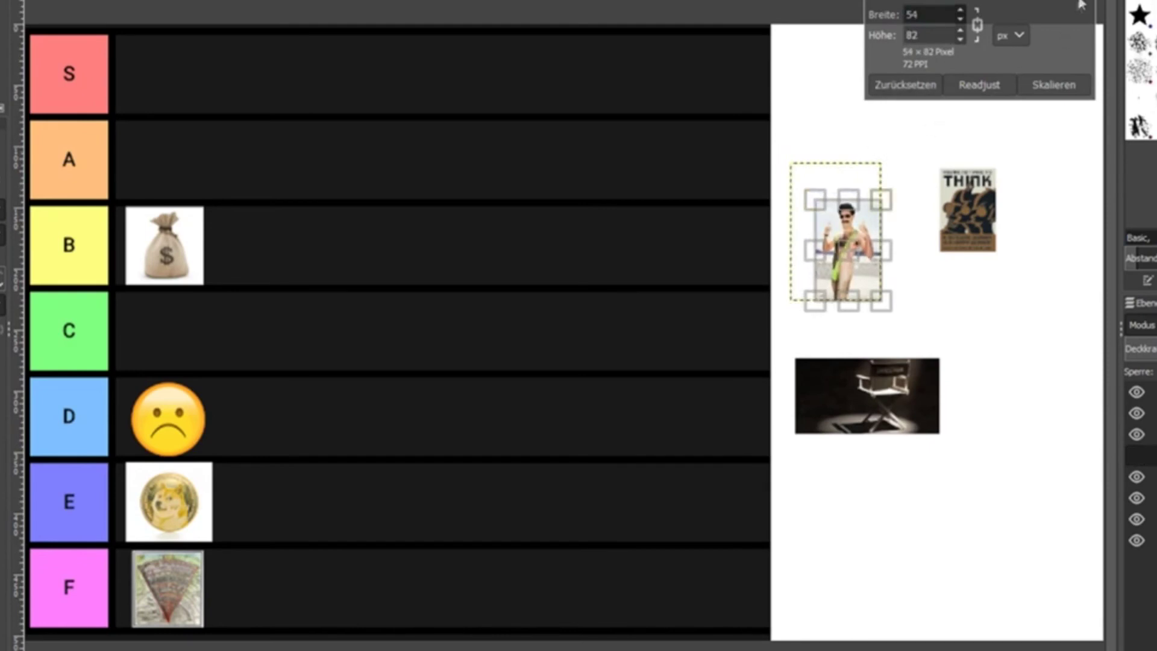
key(Escape)
- Place the beach photo in the A row, scaled to about 46 × 71 px, and move the director's chair image into the S row
drag(880, 223, 185, 159)
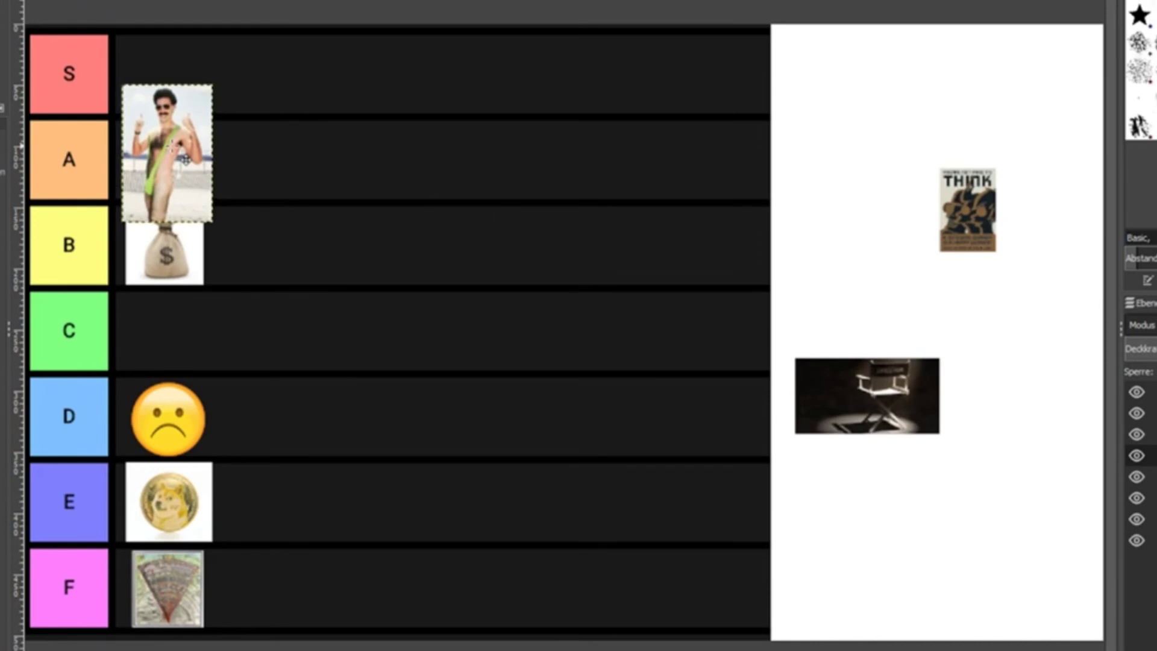
key(shift+s)
click(185, 158)
drag(124, 86, 152, 149)
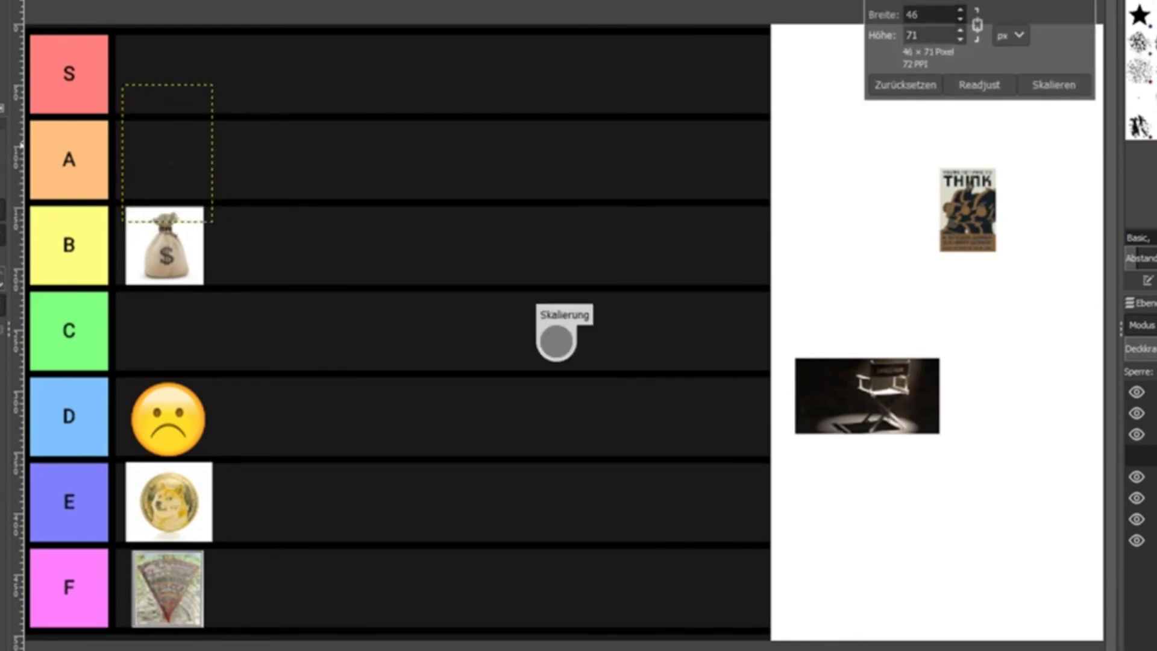
key(m)
drag(202, 180, 187, 170)
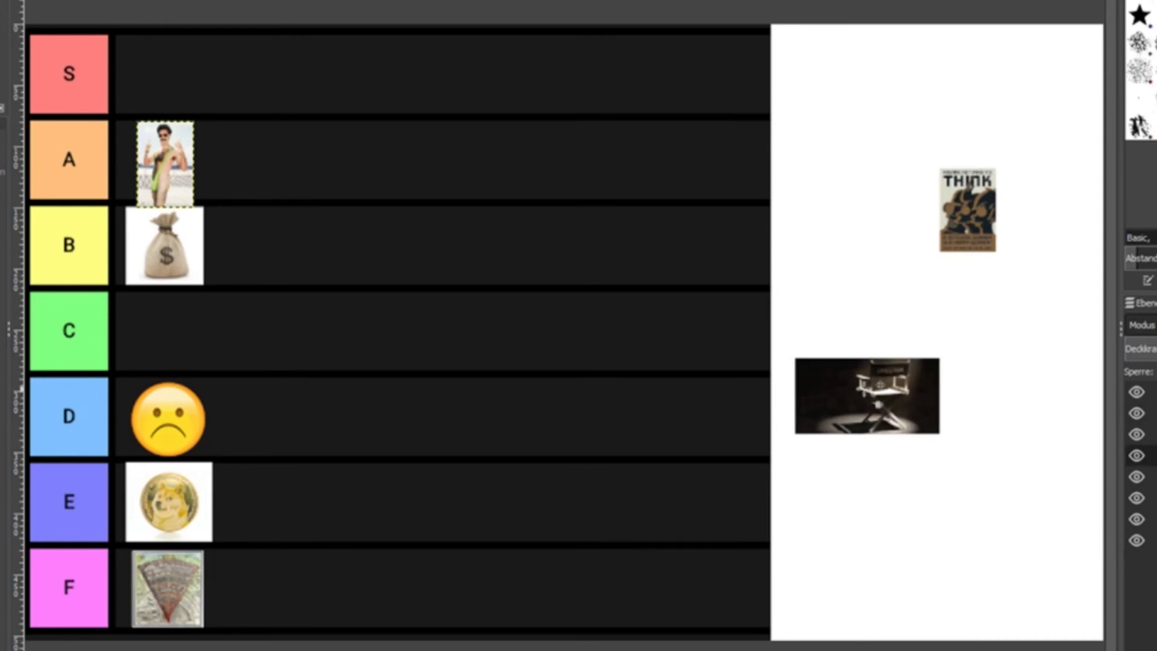
drag(867, 396, 208, 62)
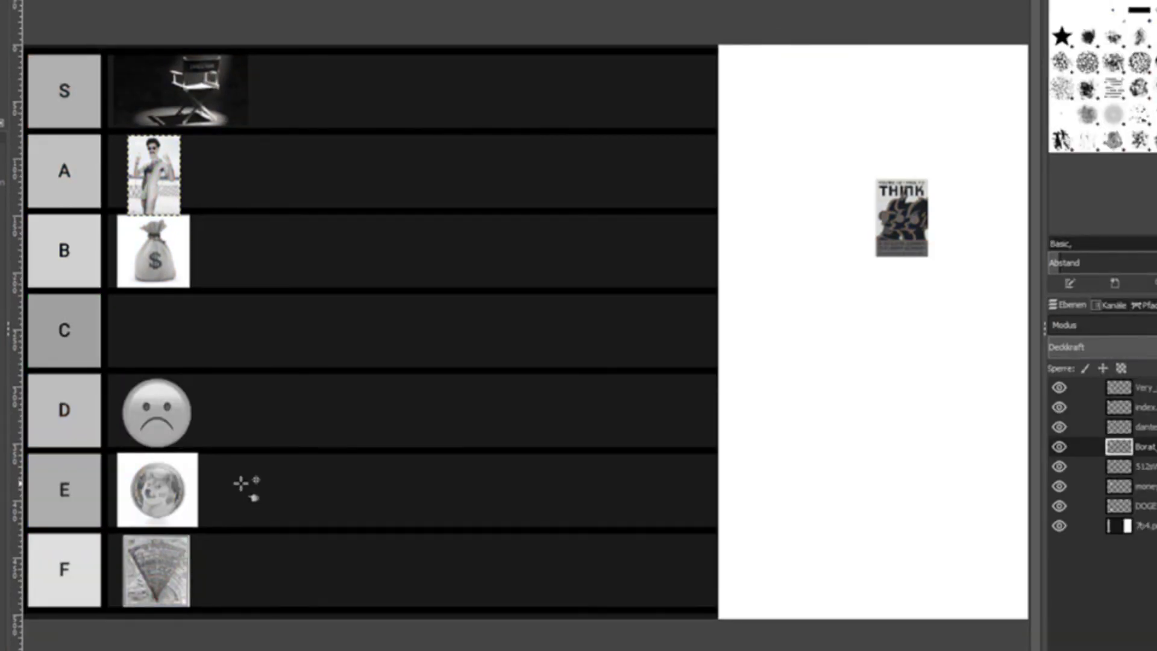
key(t)
click(202, 550)
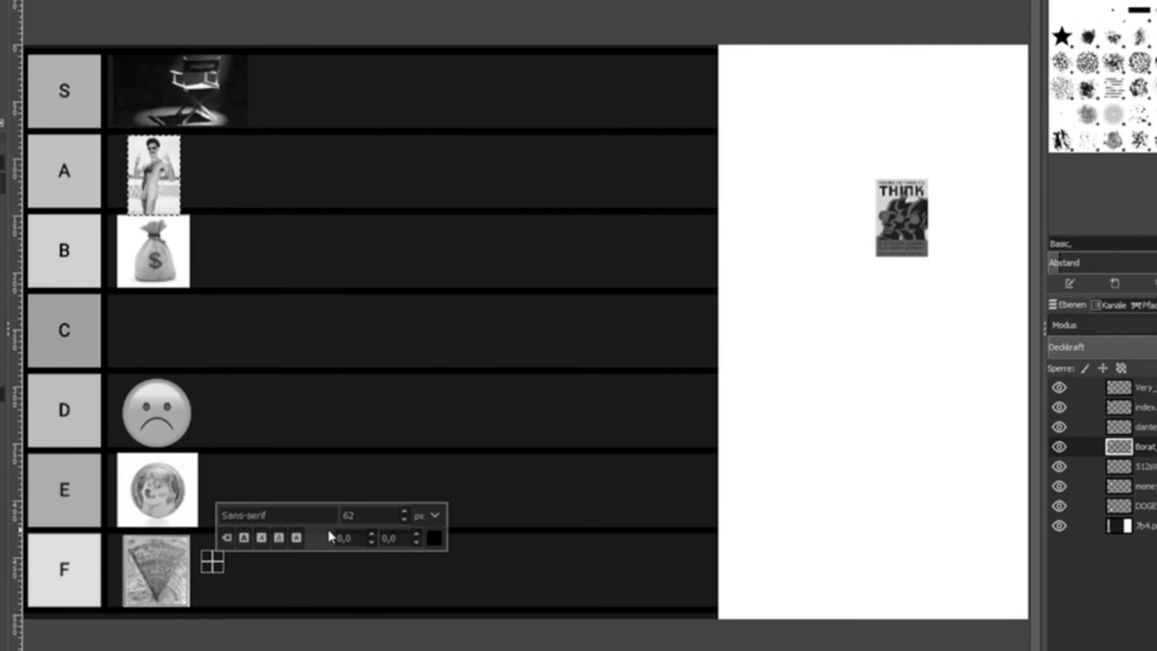
text(Re)
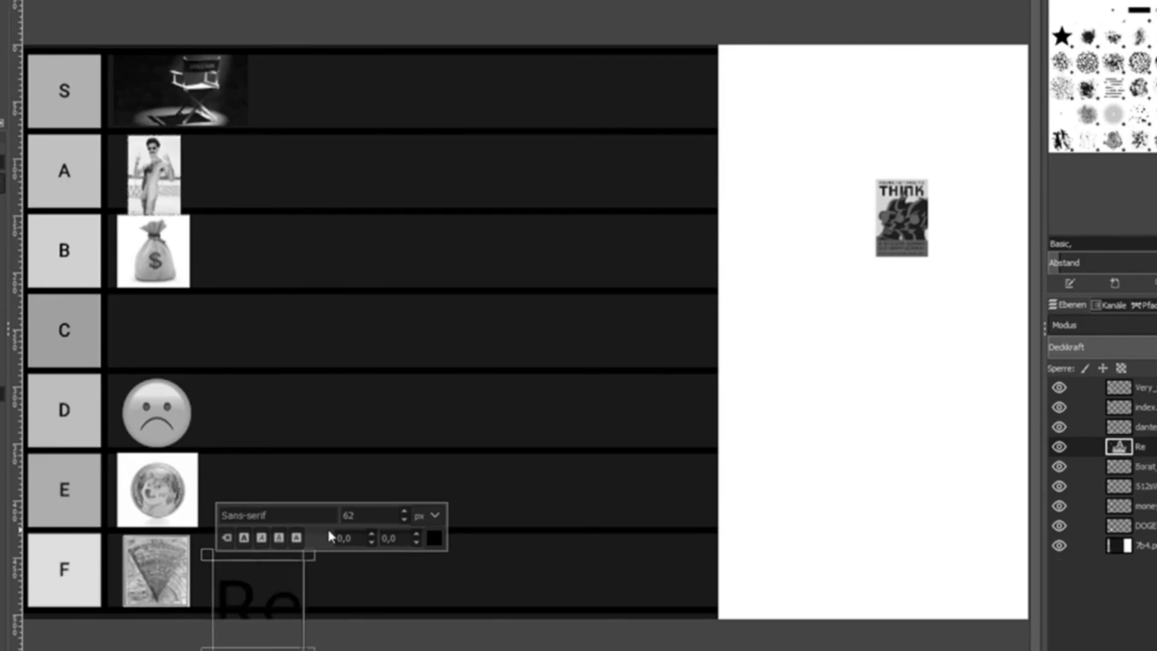
key(BackSpace)
key(BackSpace)
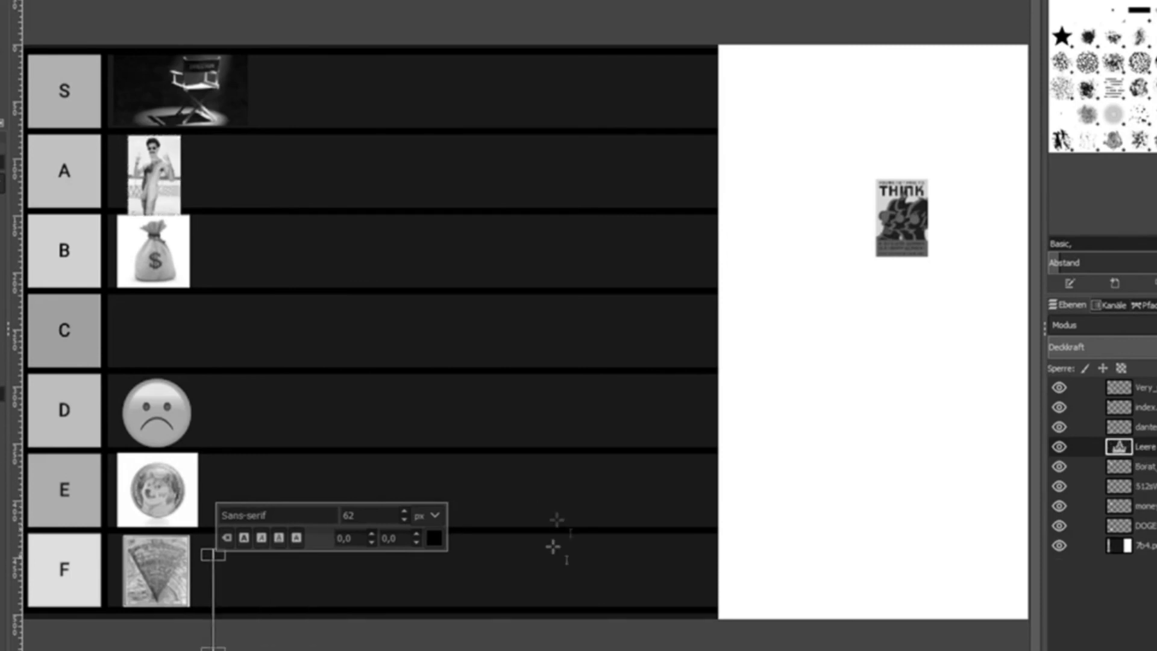
click(517, 616)
text(m)
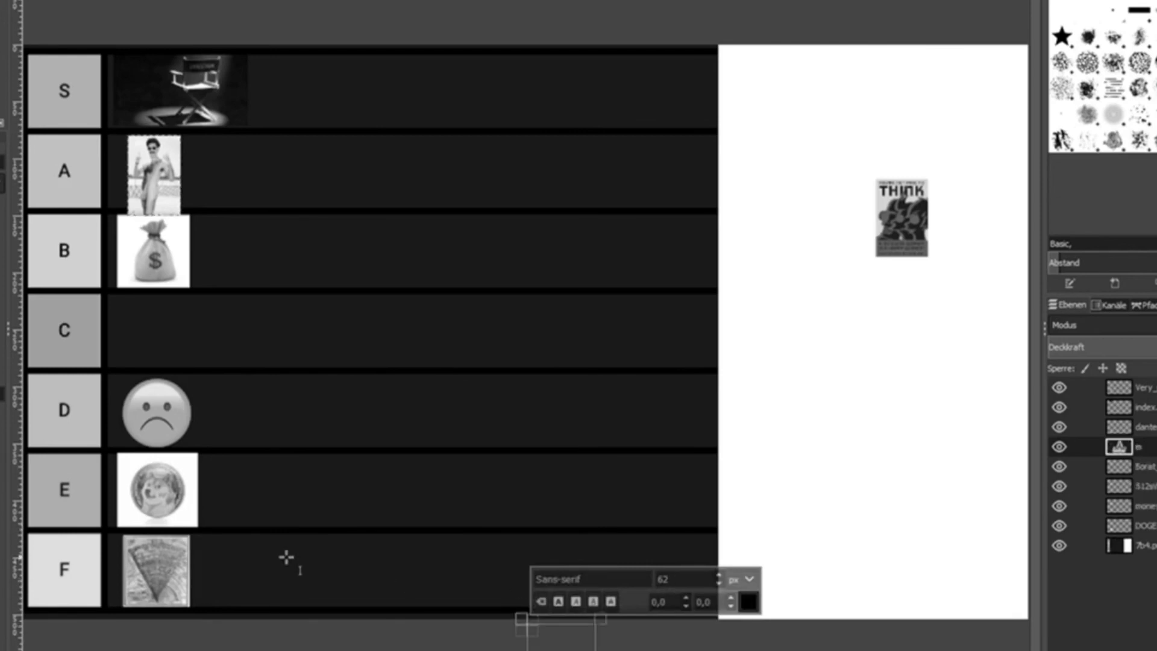
click(170, 550)
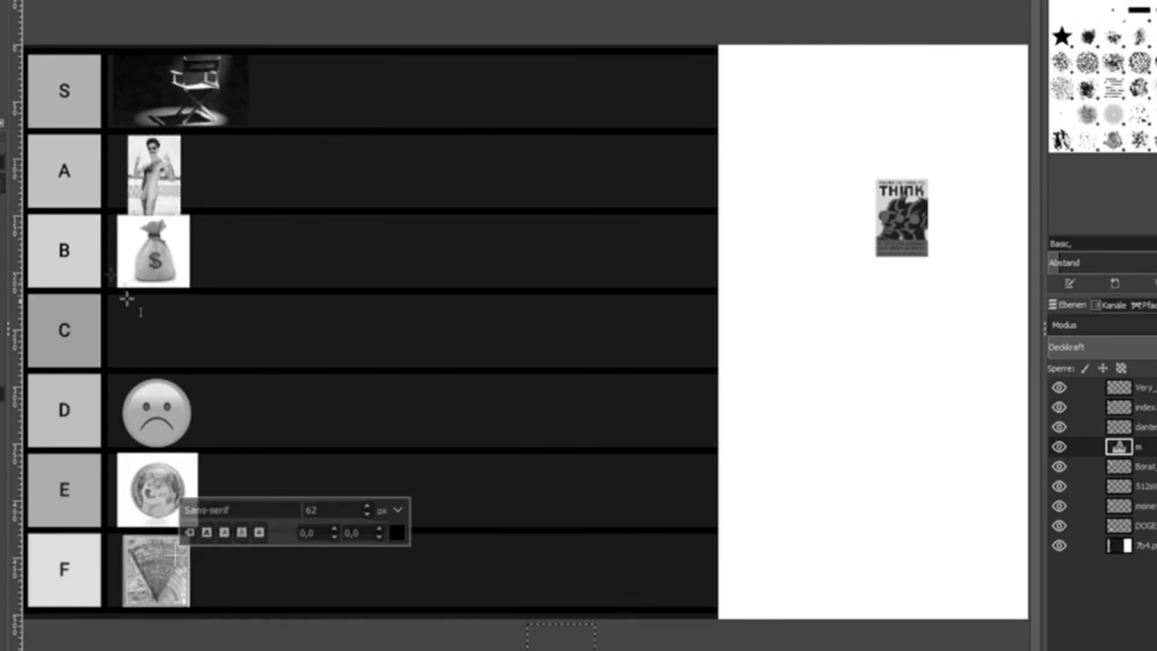
text(mmm)
key(BackSpace)
key(BackSpace)
key(BackSpace)
key(Escape)
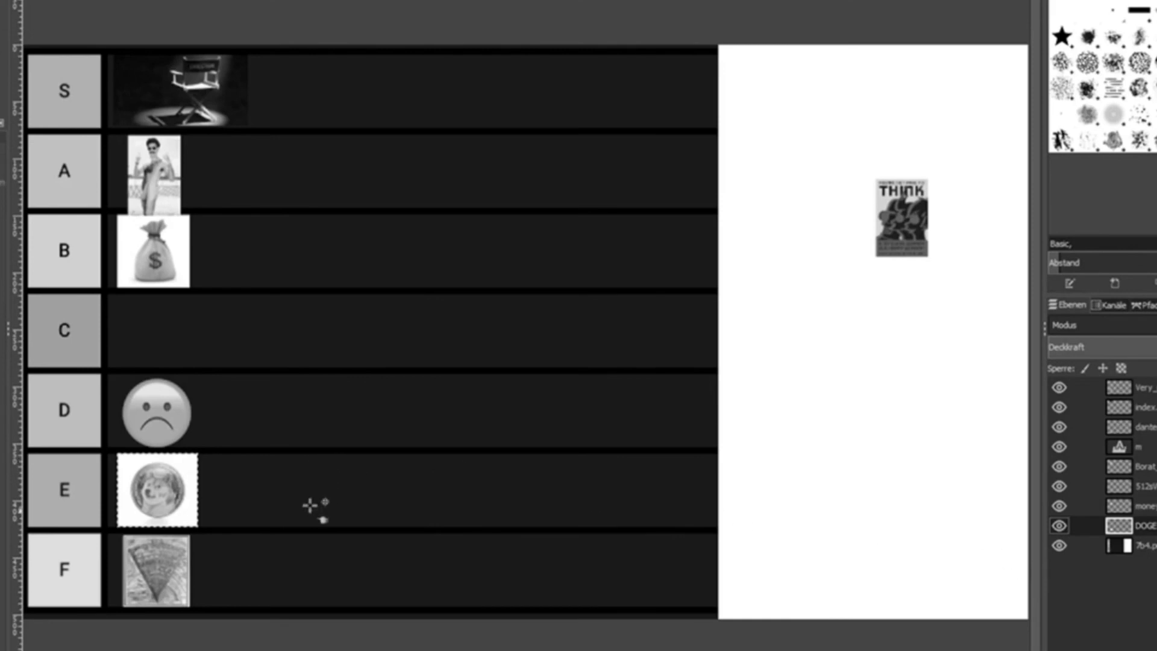
- Fine-tune the positions of the diagram, sad emoji and money bag at the start of their tier rows
drag(143, 592, 162, 563)
mouse_move(163, 512)
mouse_down()
mouse_move(166, 495)
mouse_move(325, 385)
mouse_move(165, 492)
mouse_up()
mouse_move(156, 416)
mouse_down()
mouse_move(294, 341)
mouse_move(181, 354)
mouse_move(202, 392)
mouse_move(172, 422)
mouse_move(160, 404)
mouse_move(161, 415)
mouse_up()
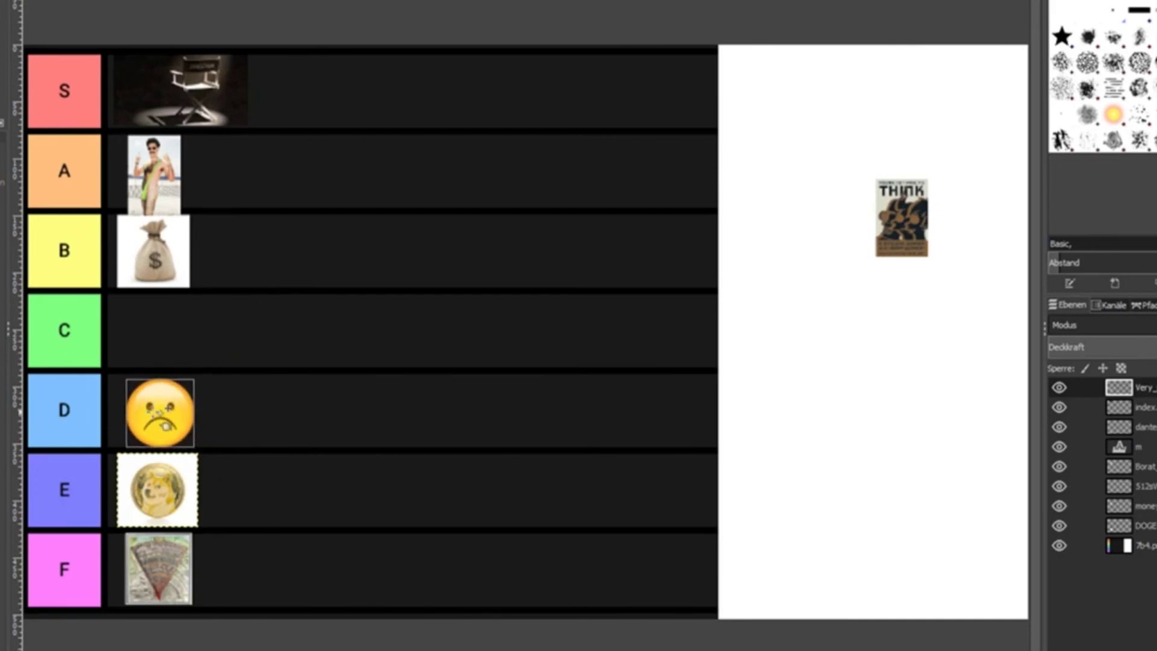
drag(168, 253, 280, 230)
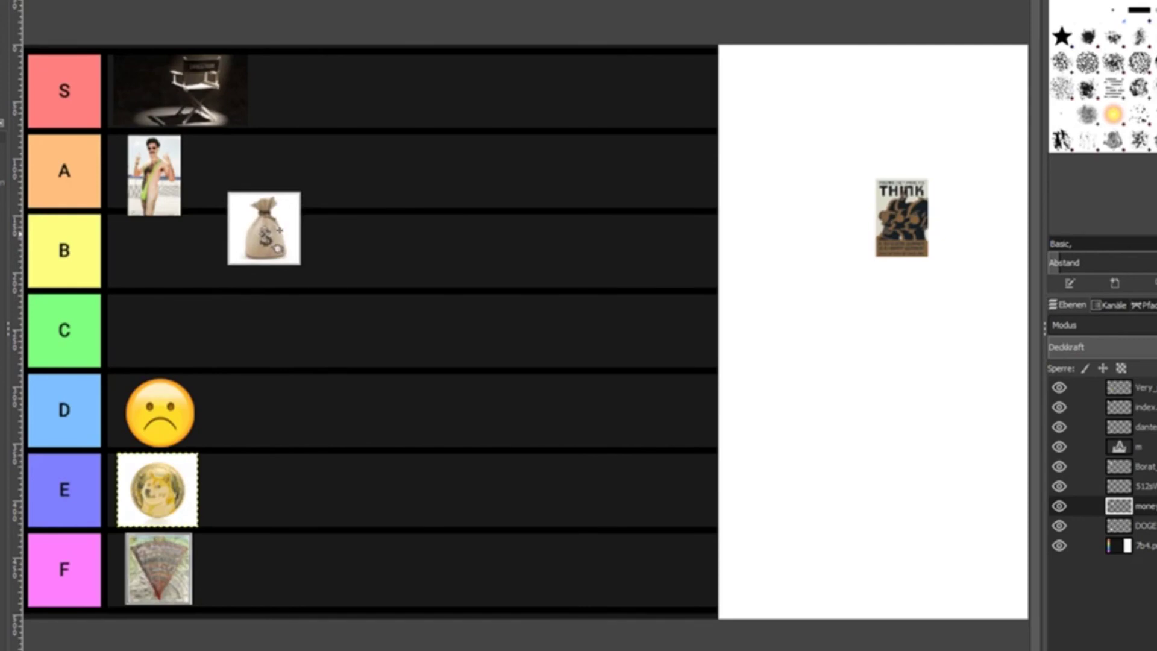
drag(280, 230, 166, 252)
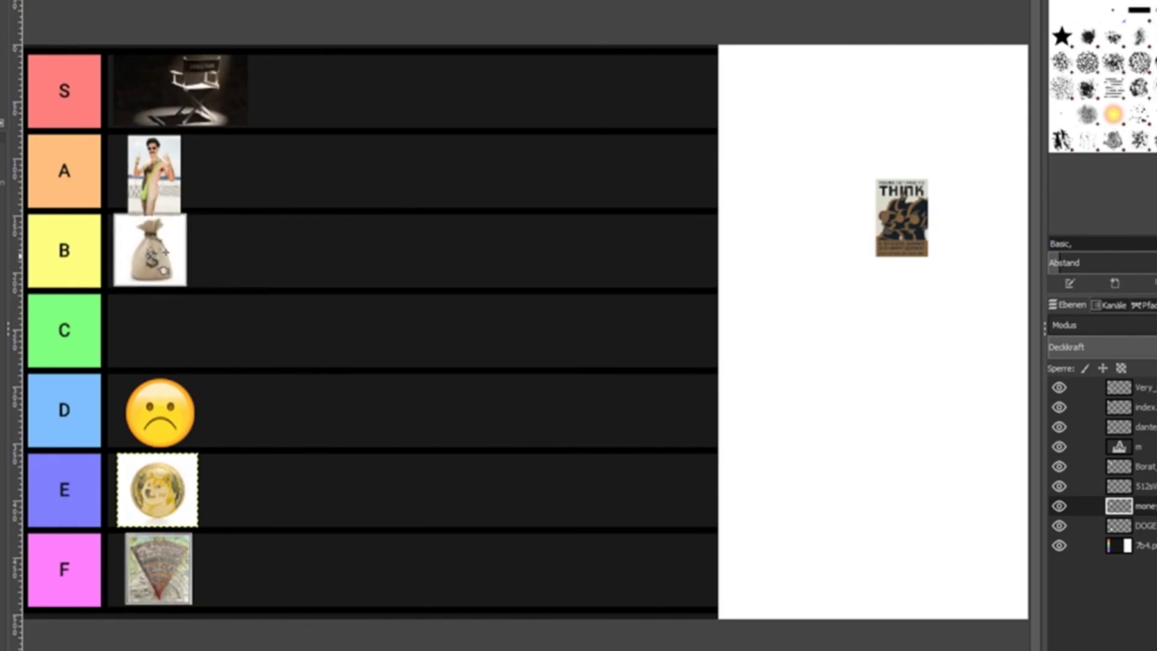
- Move the beach photo farther along the A row, away from the tier label
key(Page_Down)
drag(154, 174, 288, 158)
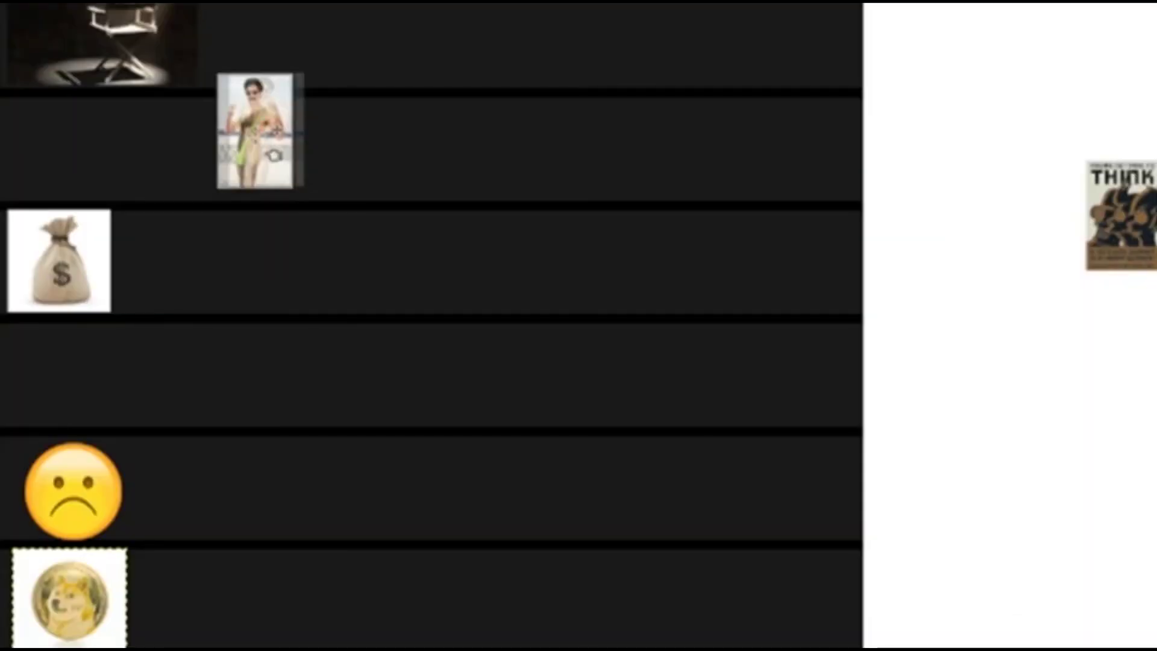